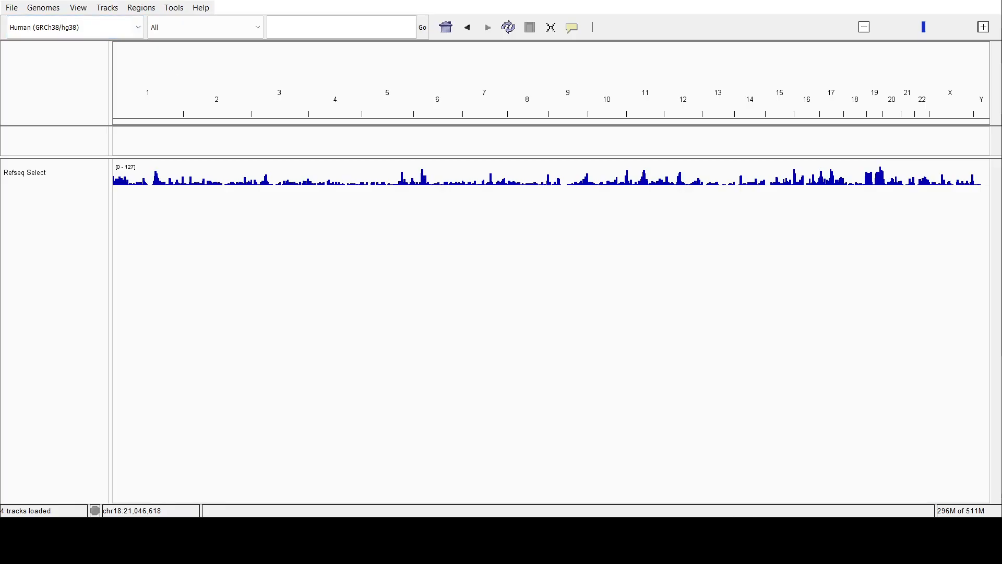
Select the Human (GRCh38/hg38) reference genome and load the sample.bam alignment file.
left_click(113, 29)
left_click(103, 45)
left_click(14, 12)
left_click(19, 24)
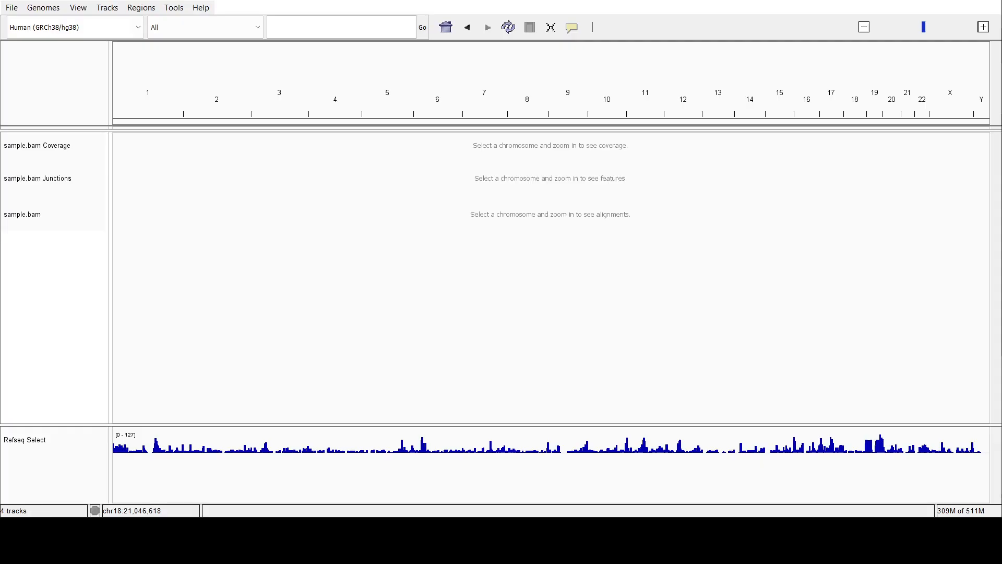
Go to the ROCK1 gene locus.
left_click(366, 29)
type("ROCK1")
key("Return")
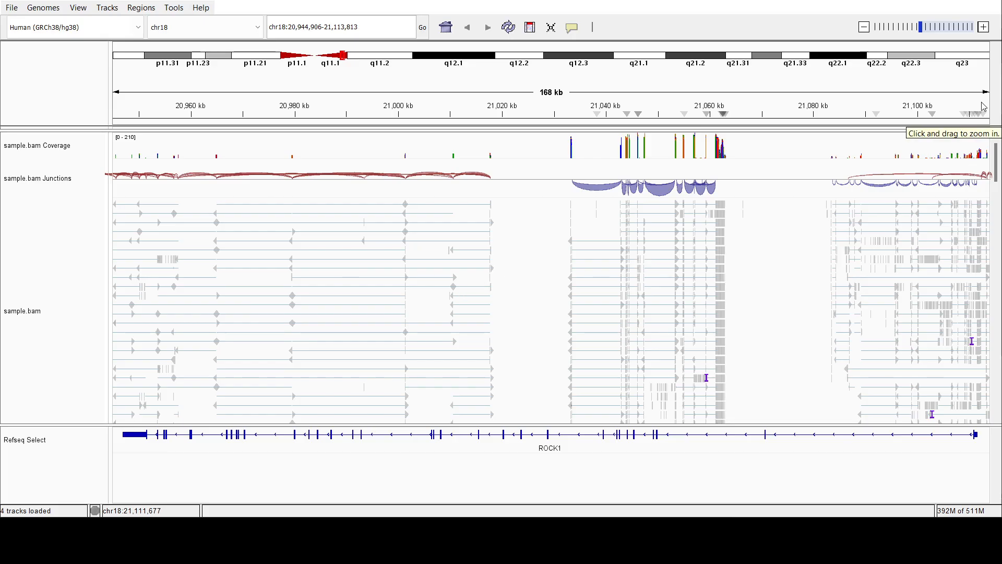
Zoom in on the covered region within ROCK1 near chr18:21,057,200, down to a window of about 1,178 bp.
left_click_drag(645, 225, 498, 225)
left_click(984, 27)
left_click(983, 27)
left_click(983, 27)
left_click(984, 27)
left_click(984, 27)
left_click(984, 27)
left_click(984, 27)
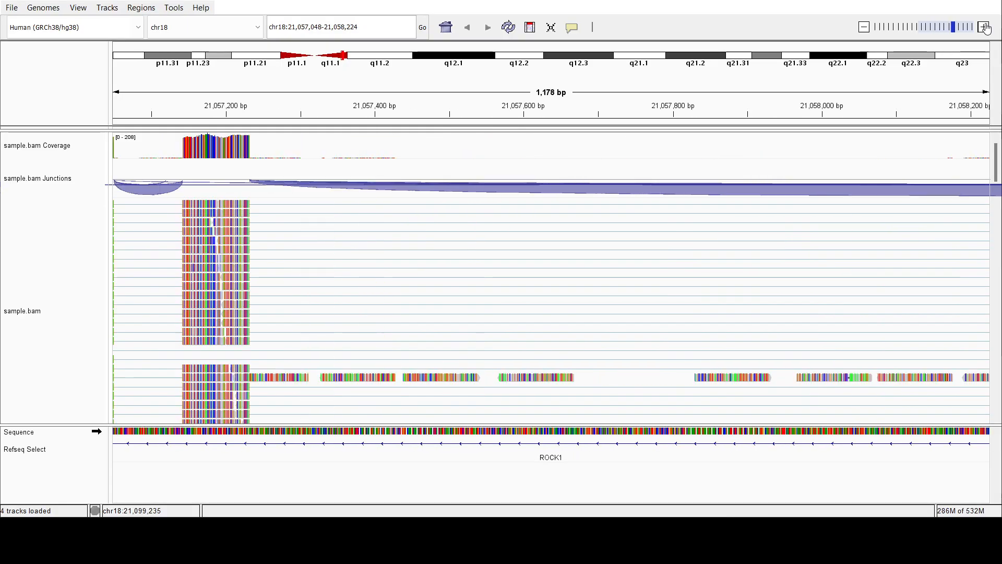
Center the read block starting near 21,057,143 and magnify it to a 74 bp window with readable individual bases.
left_click(984, 28)
left_click_drag(656, 261, 975, 326)
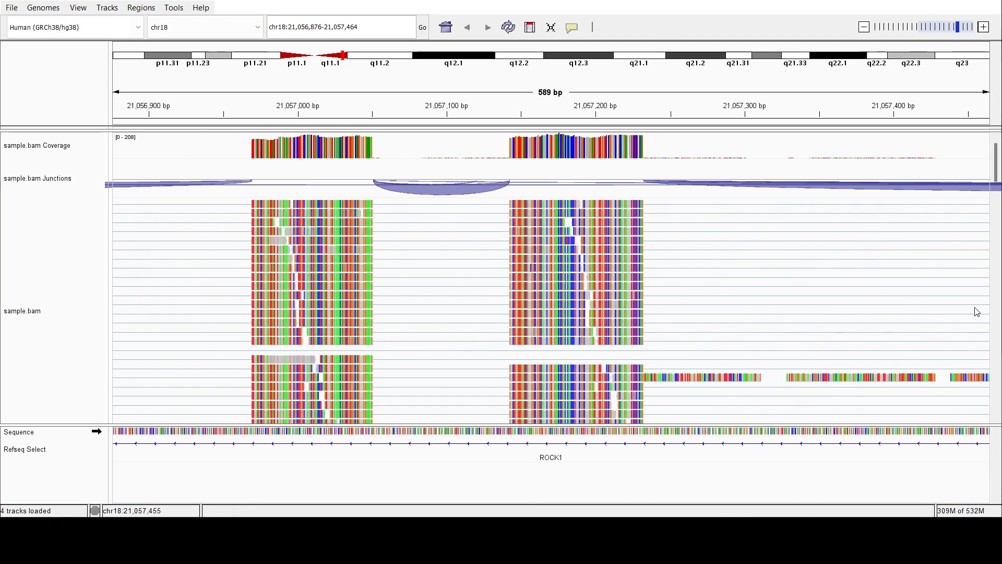
left_click(983, 28)
left_click(983, 28)
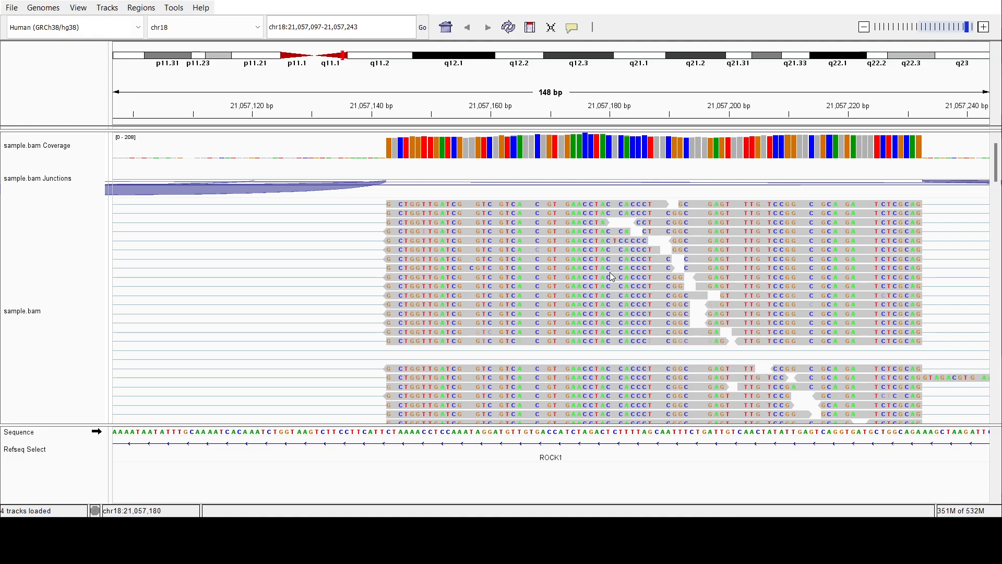
left_click(983, 27)
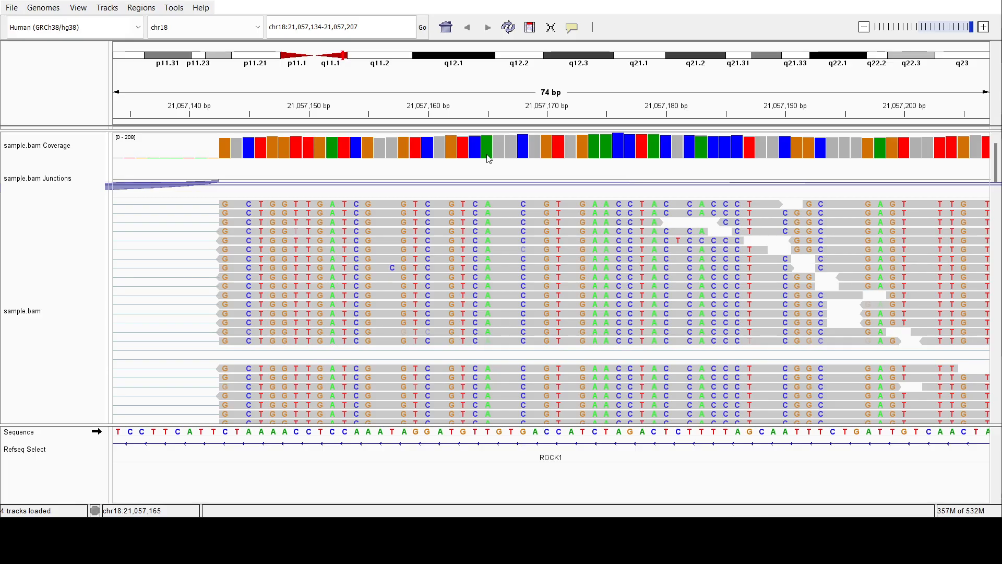
Compare the mismatched bases in the uppermost sample.bam reads and coverage with the reference sequence across chr18:21,057,134-21,057,207.
scroll(534, 269, "down", 1)
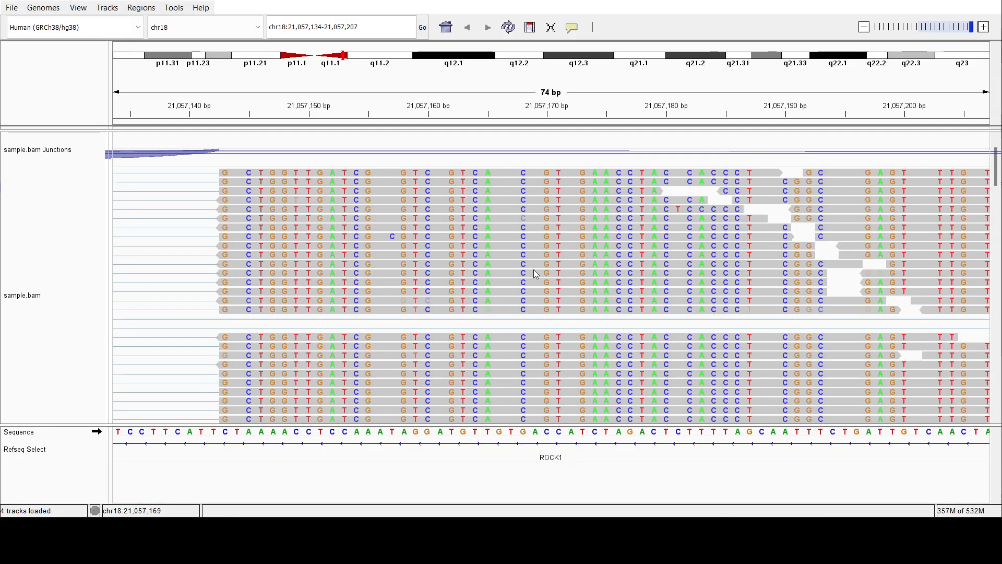
scroll(534, 274, "up", 1)
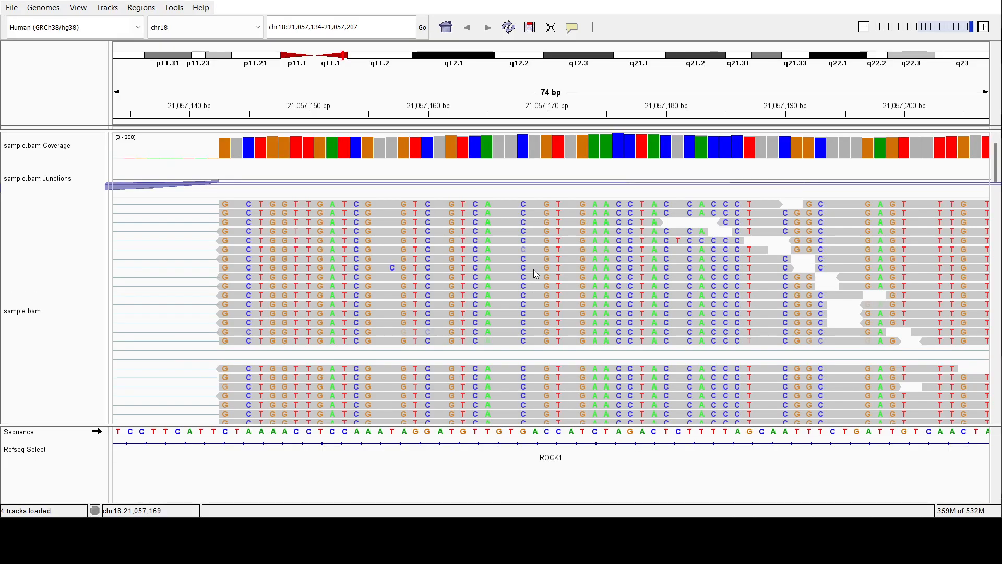
scroll(536, 273, "down", 4)
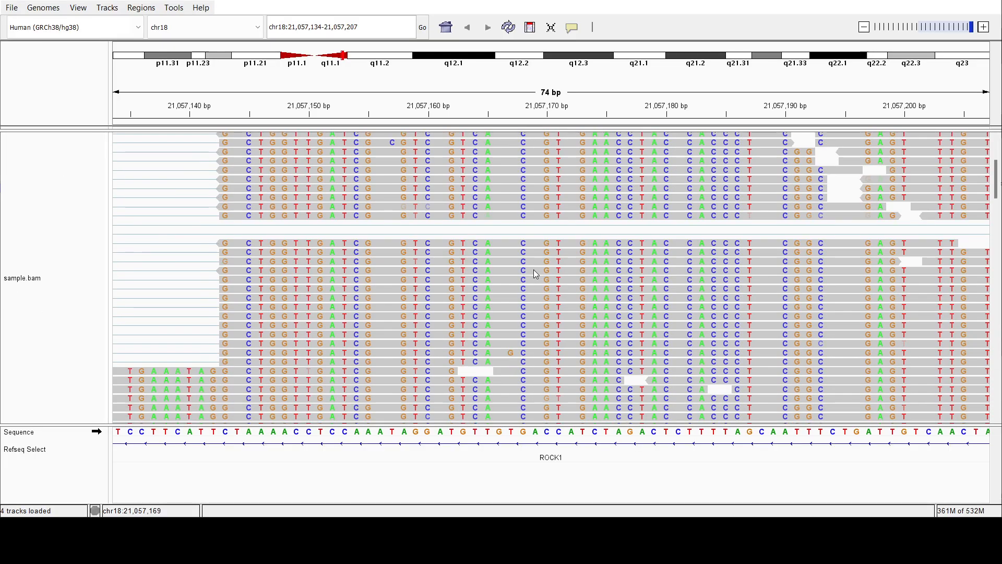
scroll(536, 274, "up", 1)
scroll(536, 276, "up", 1)
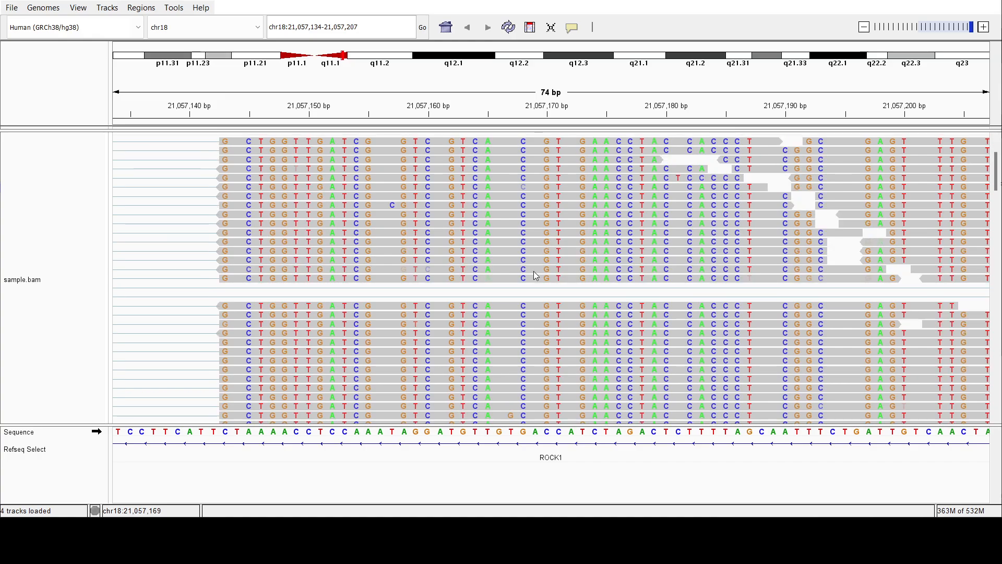
scroll(547, 270, "up", 1)
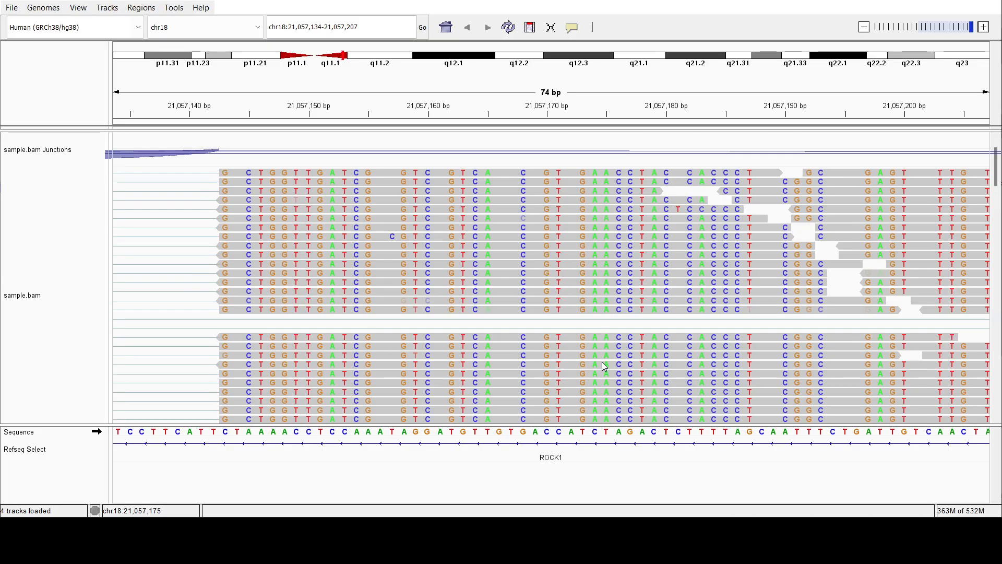
scroll(602, 362, "down", 1)
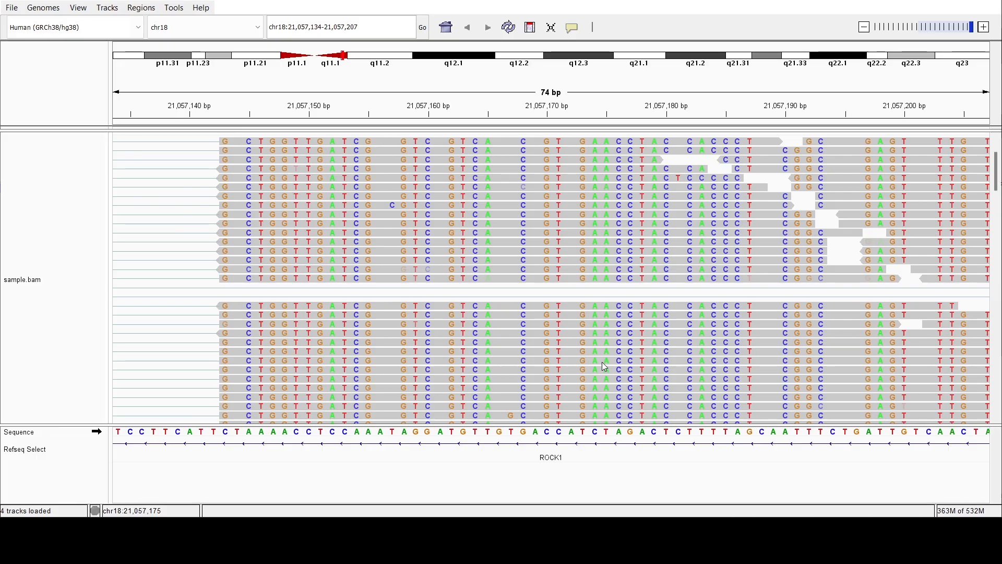
scroll(603, 361, "down", 1)
scroll(602, 361, "up", 1)
scroll(593, 399, "up", 2)
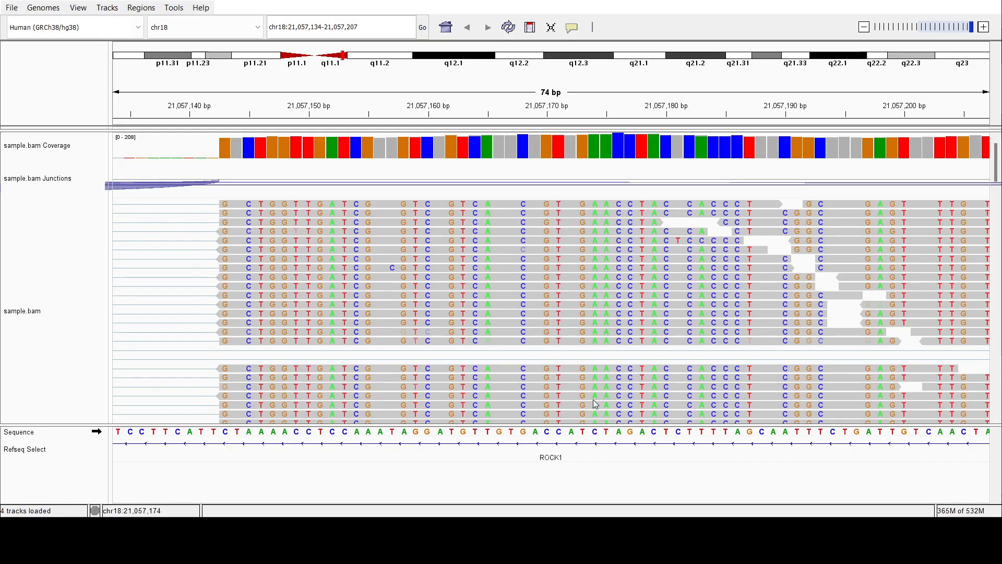
Examine neighbouring bases and the deeper stacked sample.bam reads for recurring mismatches across chr18:21,057,137-21,057,210.
left_click_drag(634, 349, 487, 280)
left_click_drag(588, 280, 500, 277)
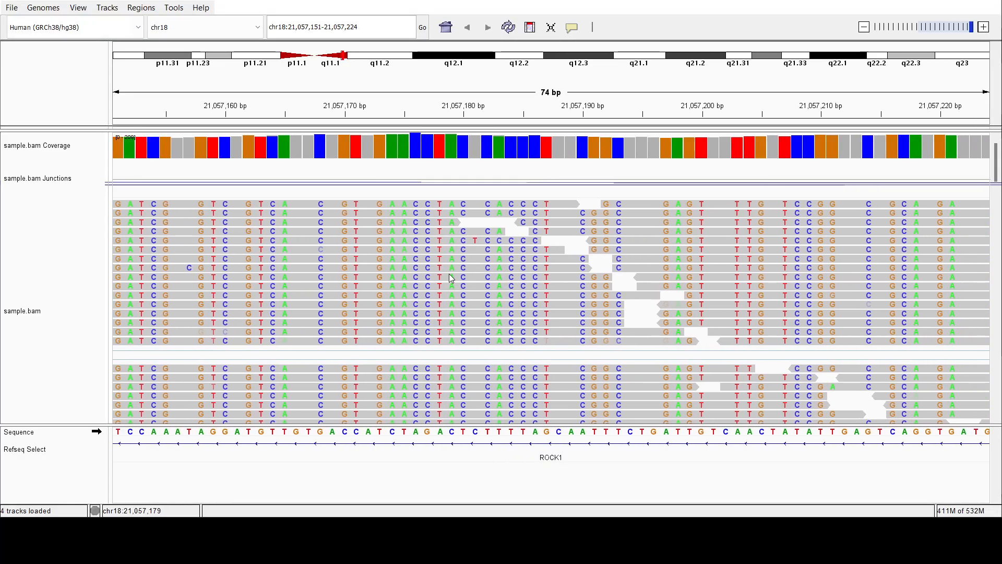
left_click_drag(418, 269, 585, 284)
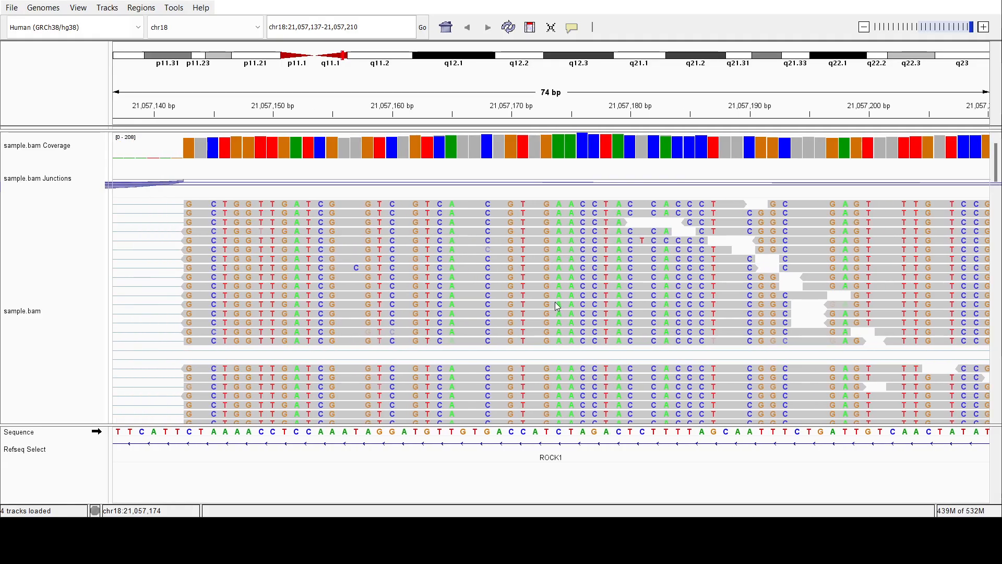
scroll(554, 281, "down", 5)
scroll(553, 280, "down", 4)
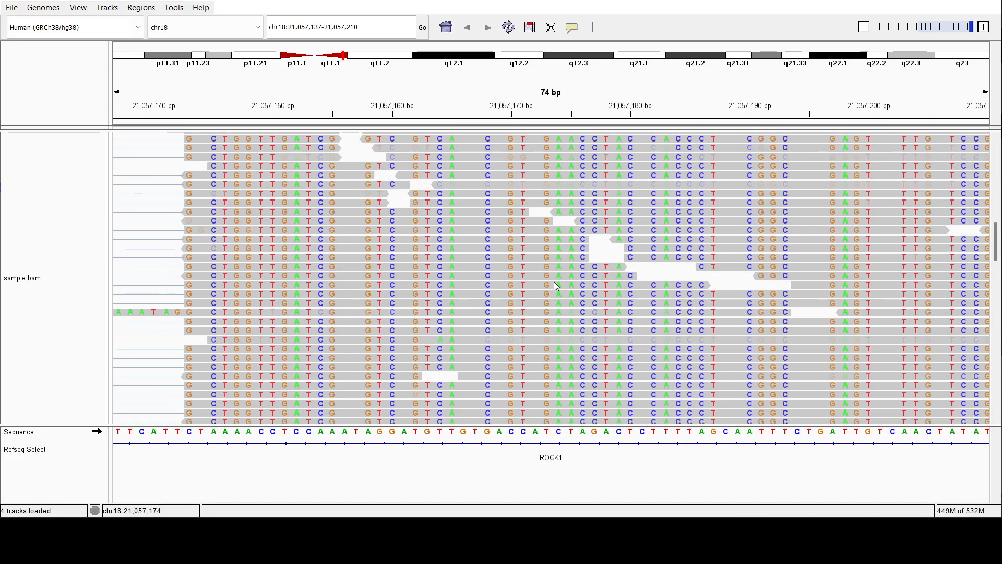
scroll(556, 286, "down", 2)
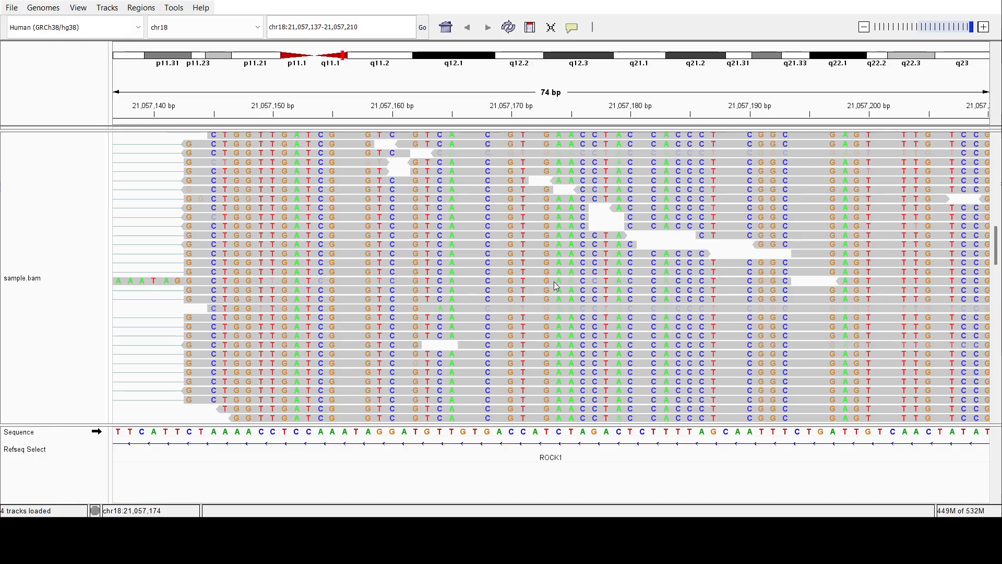
scroll(556, 286, "down", 5)
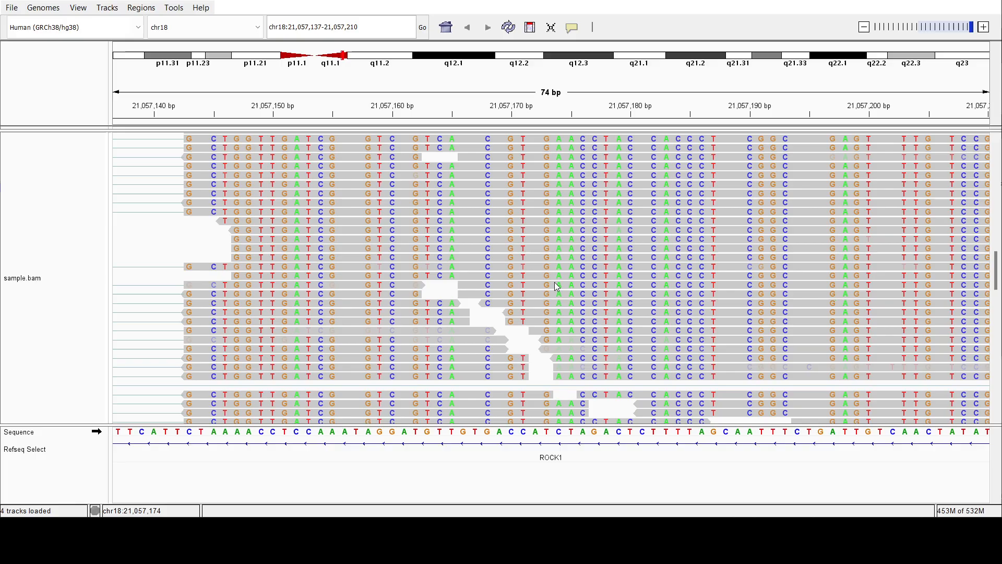
scroll(557, 286, "down", 3)
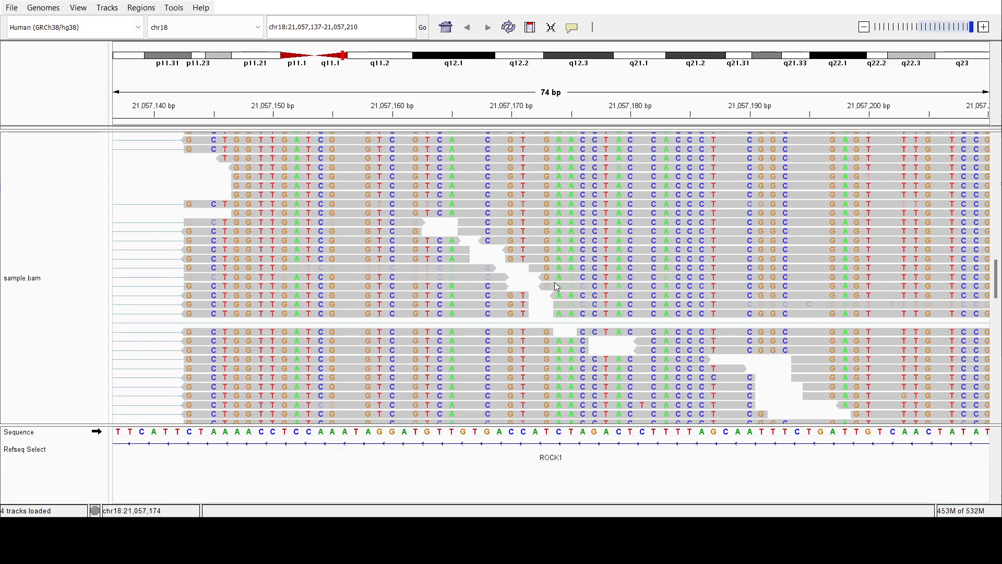
scroll(557, 286, "down", 2)
scroll(557, 286, "down", 6)
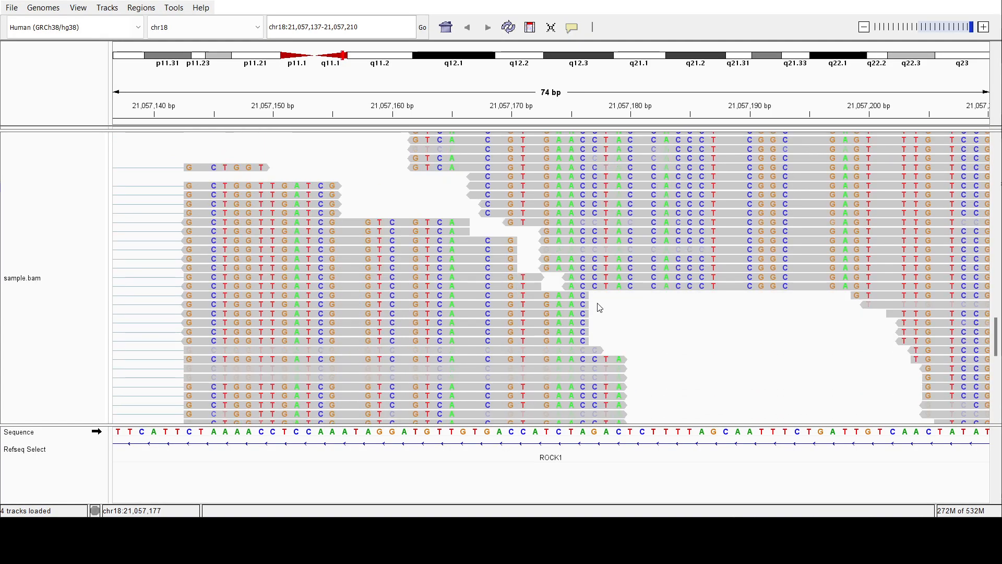
scroll(552, 284, "down", 4)
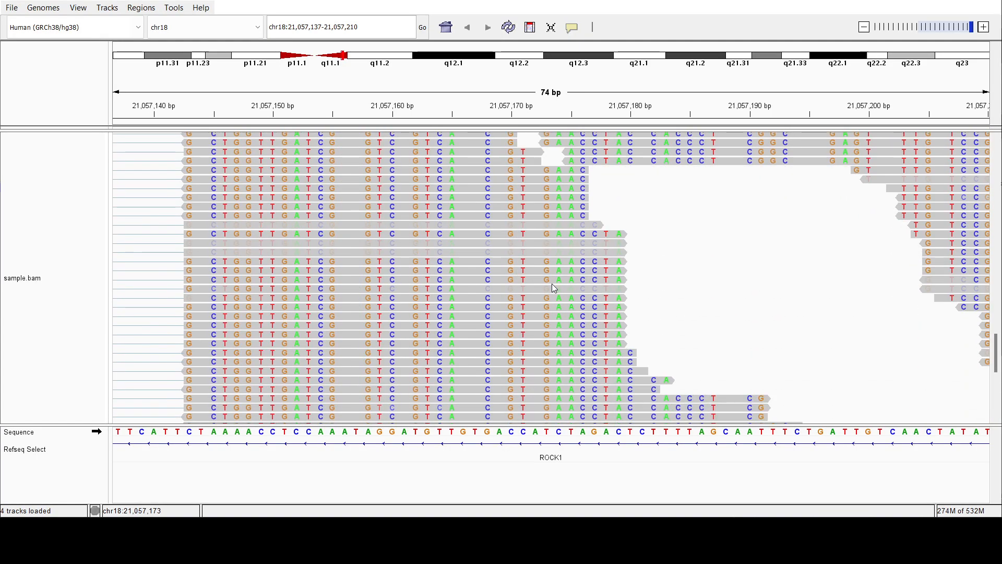
scroll(552, 283, "down", 4)
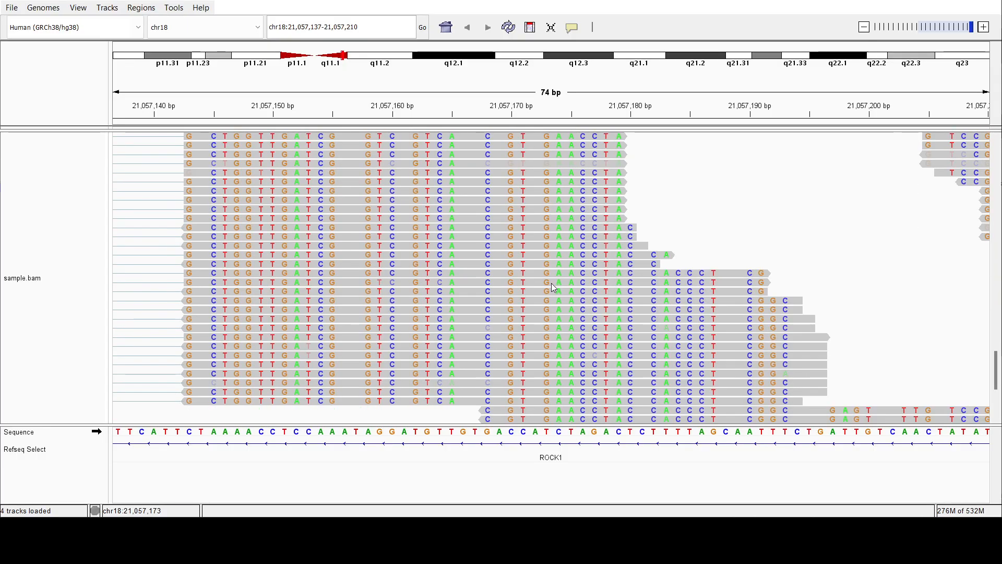
scroll(553, 283, "down", 1)
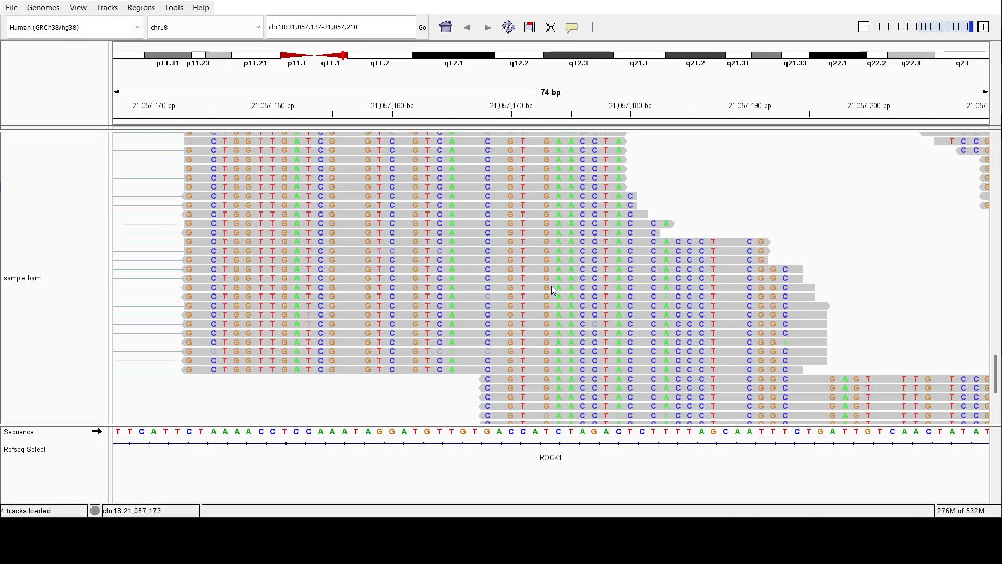
scroll(551, 286, "up", 3)
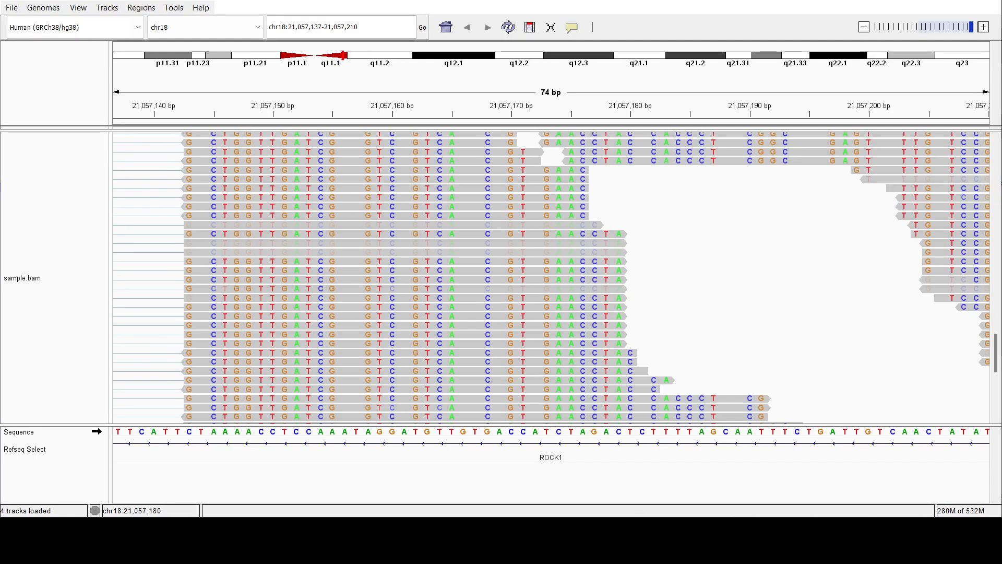